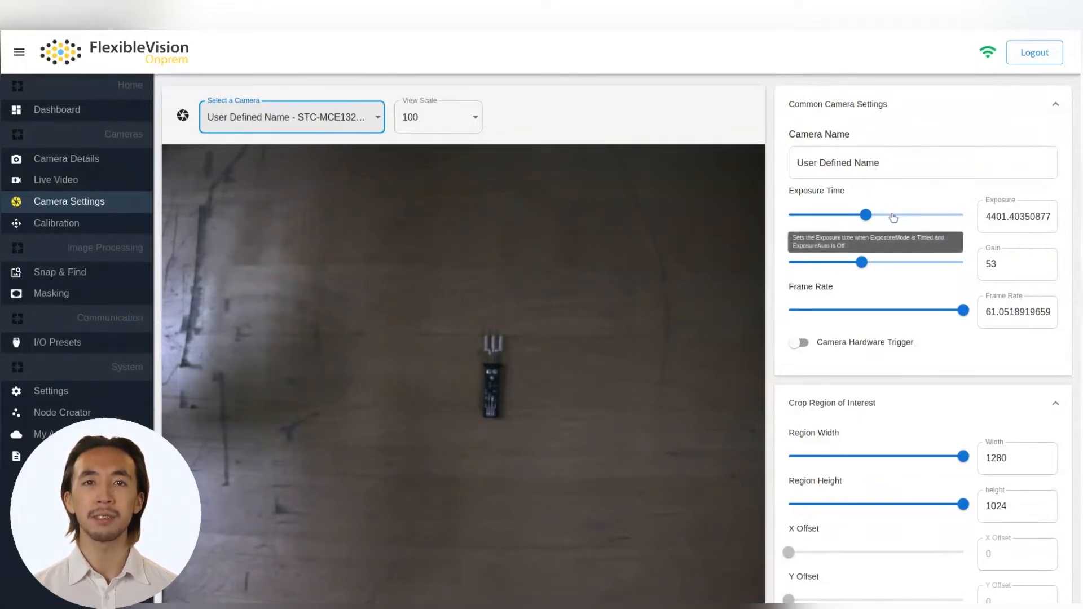
# Step: Set the camera's exposure time to about 8614, gain to 64 and frame rate to about 42
pyautogui.moveTo(866, 216); pyautogui.dragTo(897, 216)
pyautogui.click(915, 216)
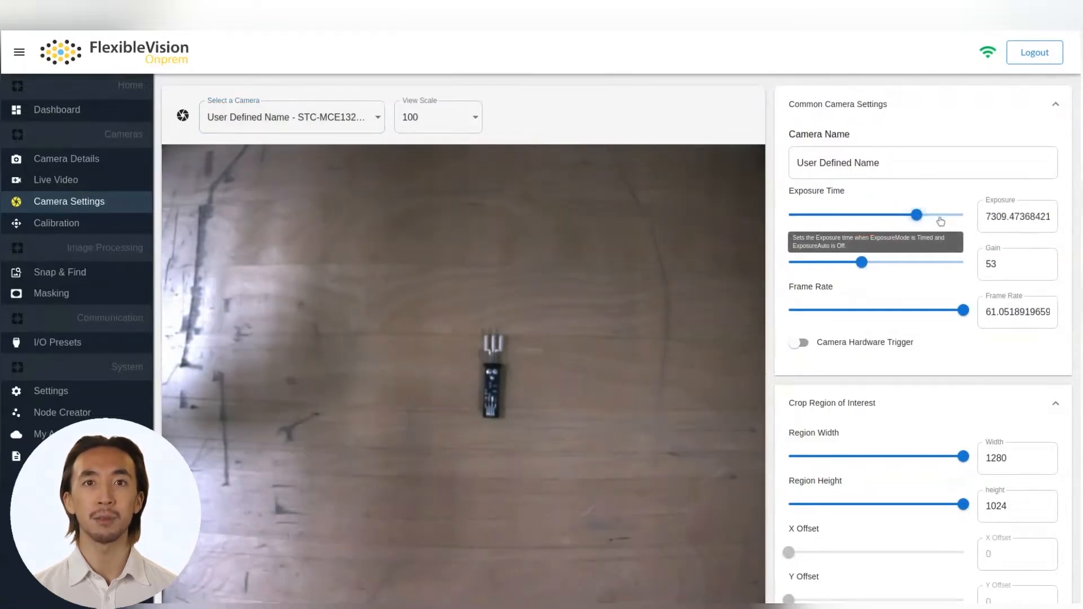
pyautogui.click(940, 216)
pyautogui.click(877, 262)
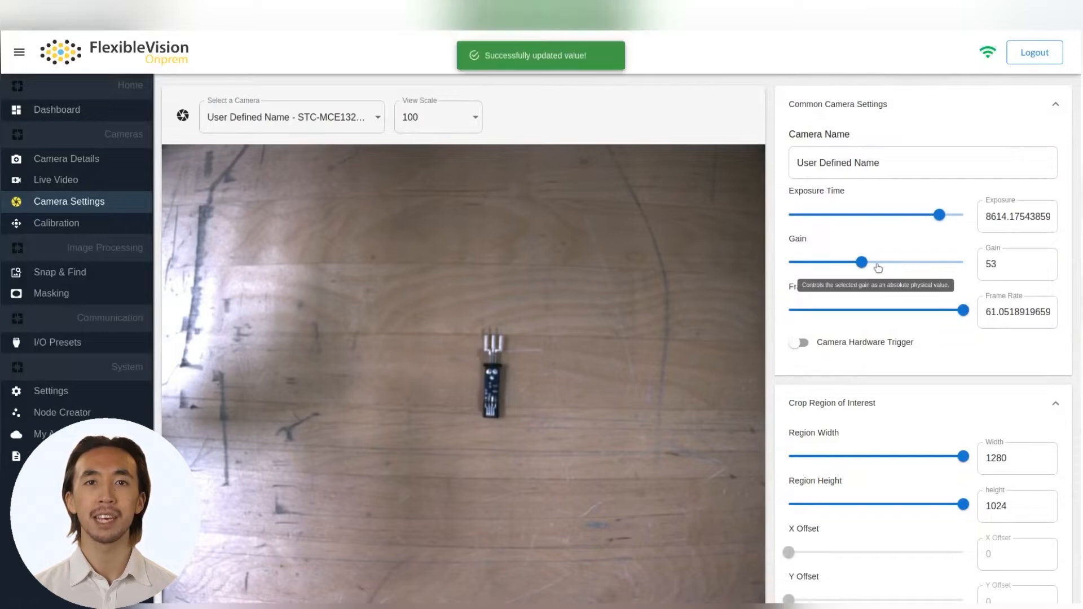
pyautogui.click(908, 310)
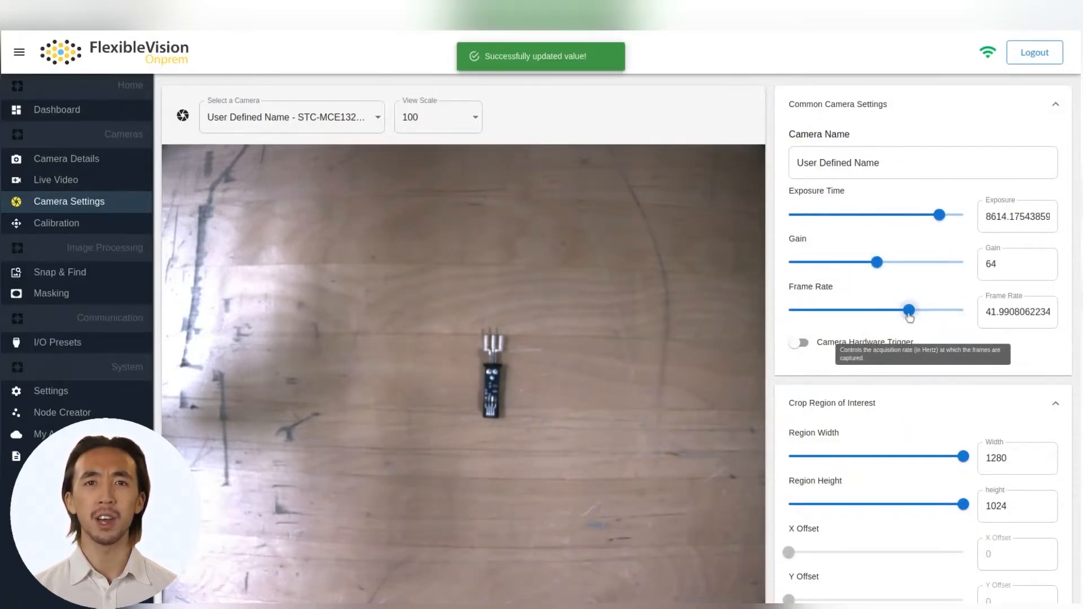
# Step: Crop the camera image to a region about 680 by 420 pixels around the part, at offset about X 372, Y 286
pyautogui.scroll(-3, 853, 315)
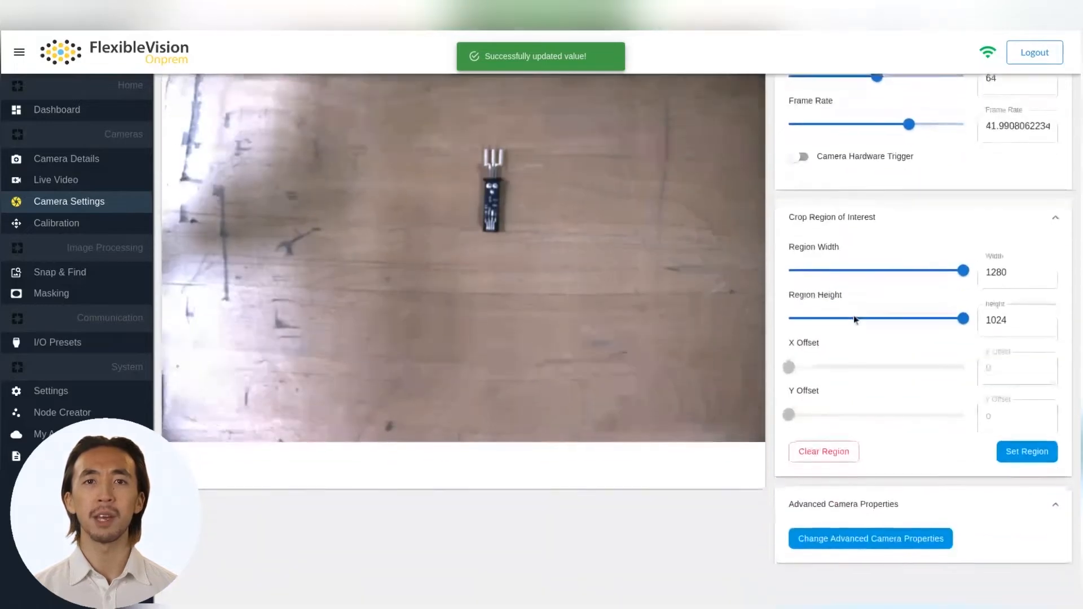
pyautogui.scroll(1, 854, 315)
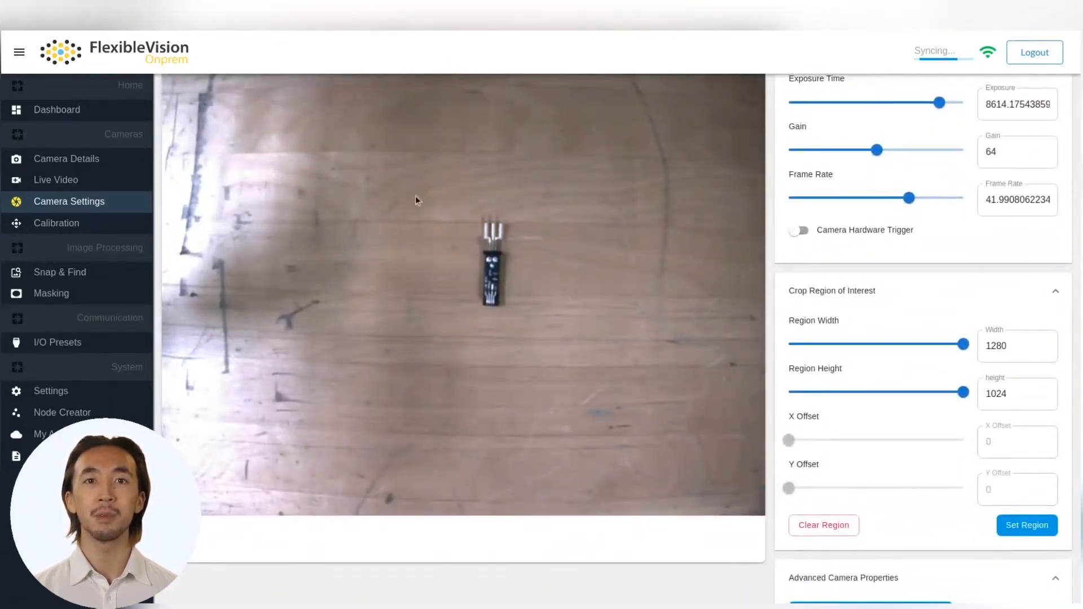
pyautogui.moveTo(338, 168); pyautogui.dragTo(659, 372)
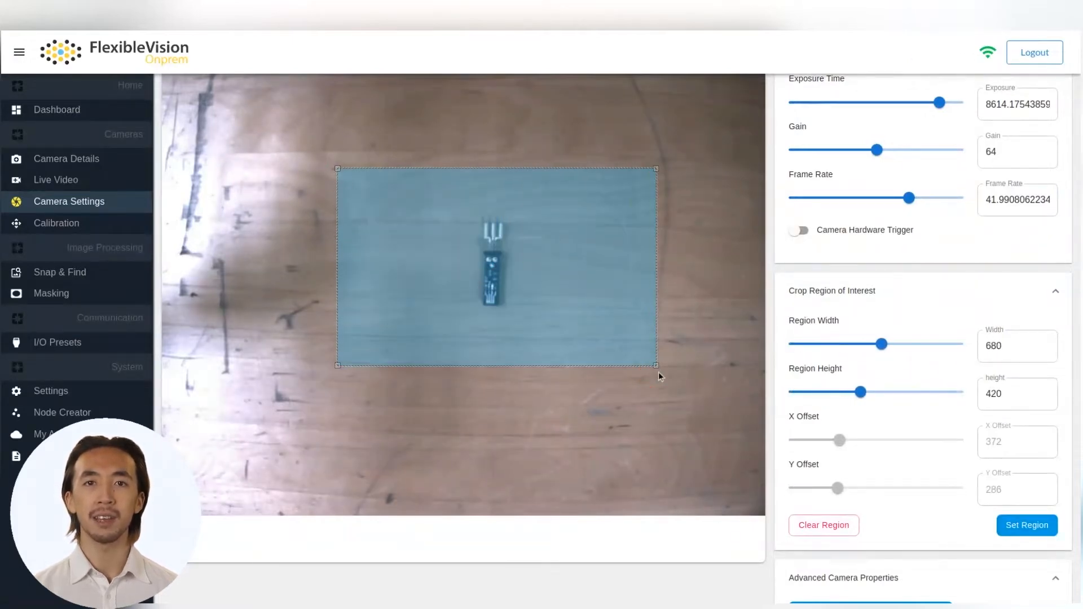
pyautogui.click(1027, 533)
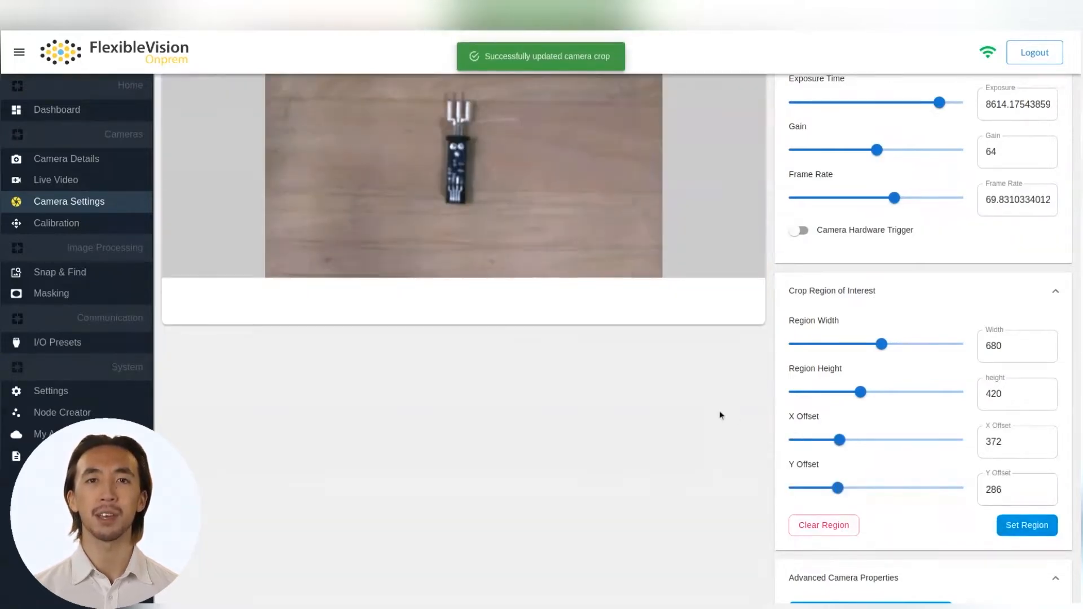
# Step: Clear the camera's crop region to return to the full image
pyautogui.scroll(2, 719, 415)
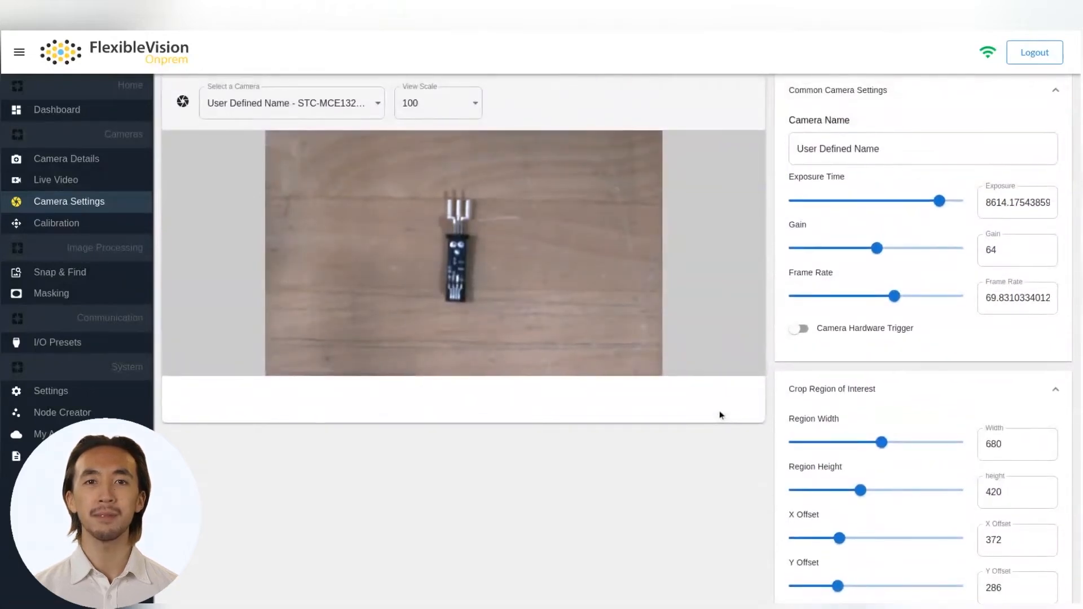
pyautogui.scroll(-1, 718, 415)
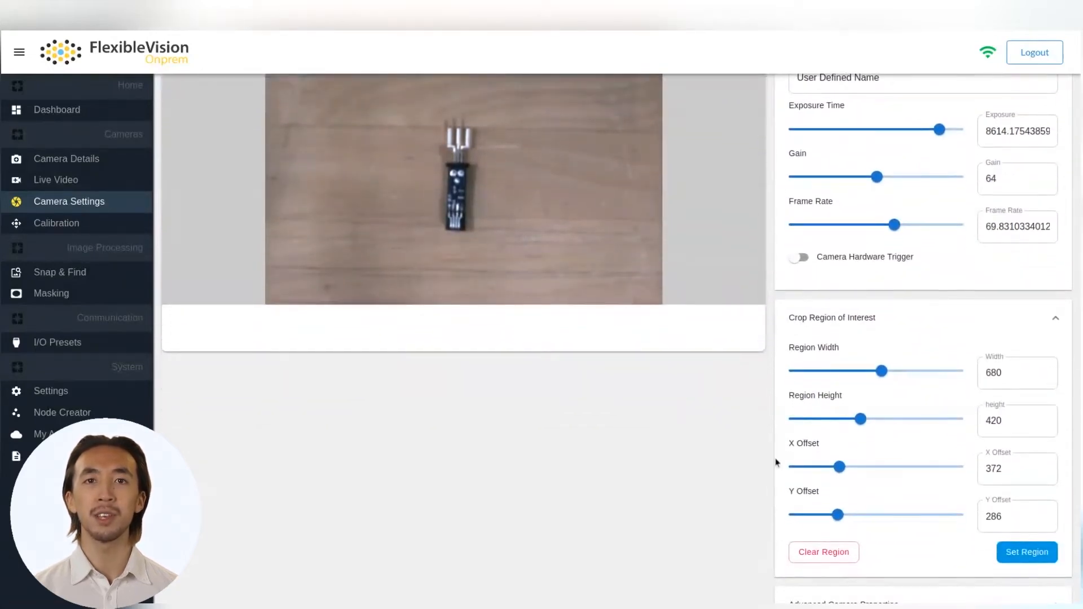
pyautogui.click(826, 552)
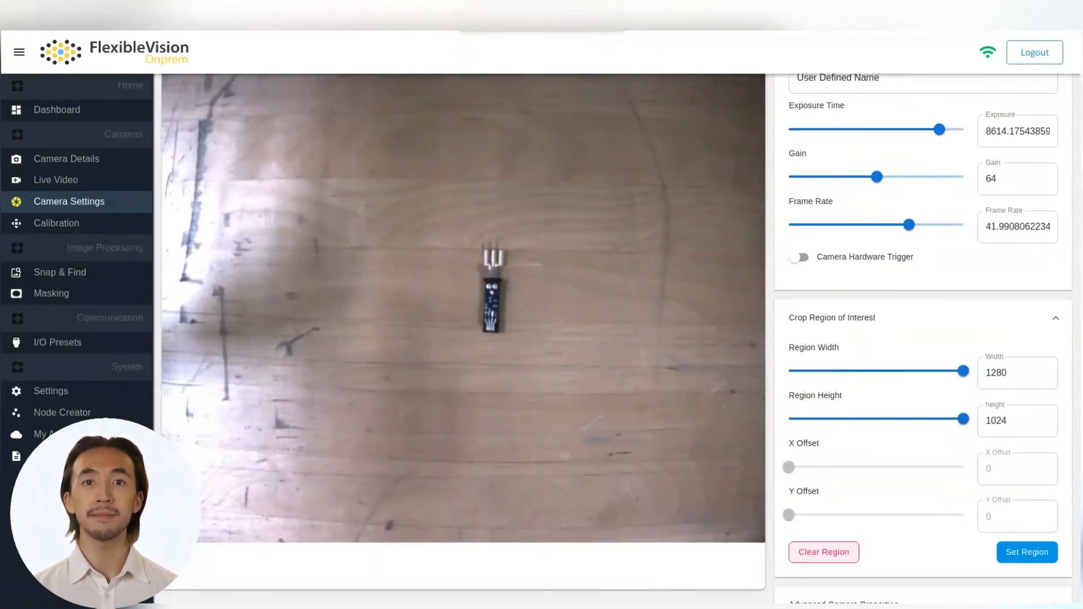
# Step: Examine the Acquisition Control settings in the advanced camera properties, then close them without choosing a setting
pyautogui.scroll(-1, 826, 555)
pyautogui.click(834, 564)
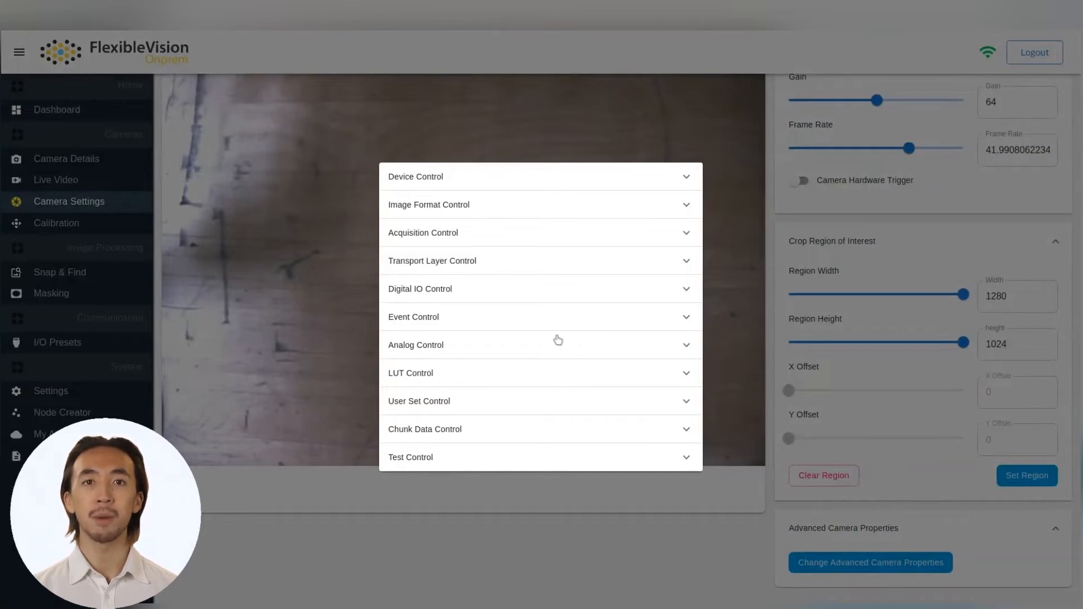
pyautogui.click(544, 234)
pyautogui.click(512, 254)
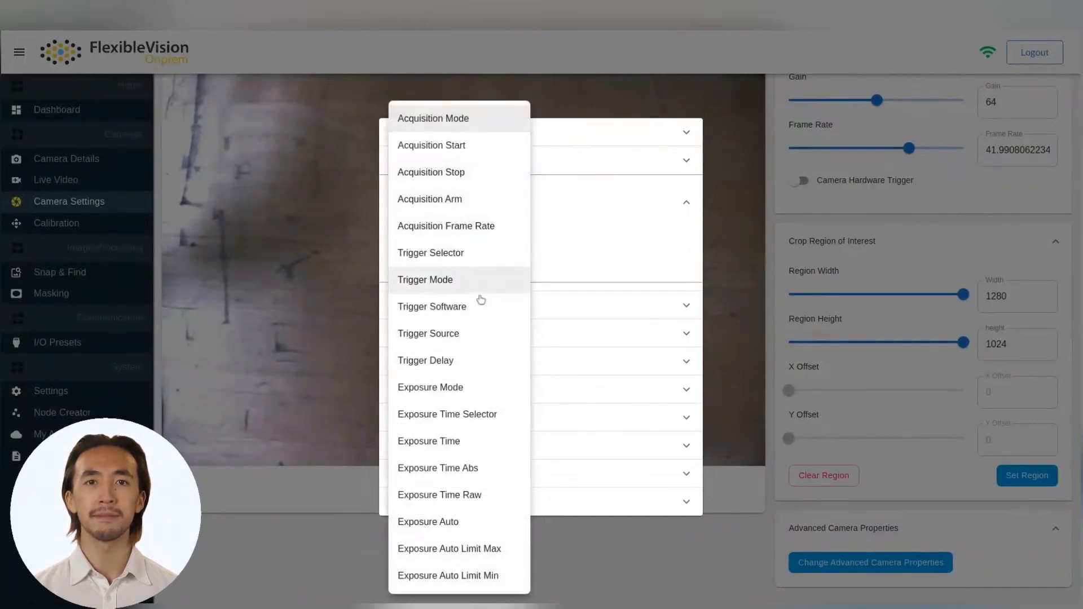
pyautogui.click(590, 268)
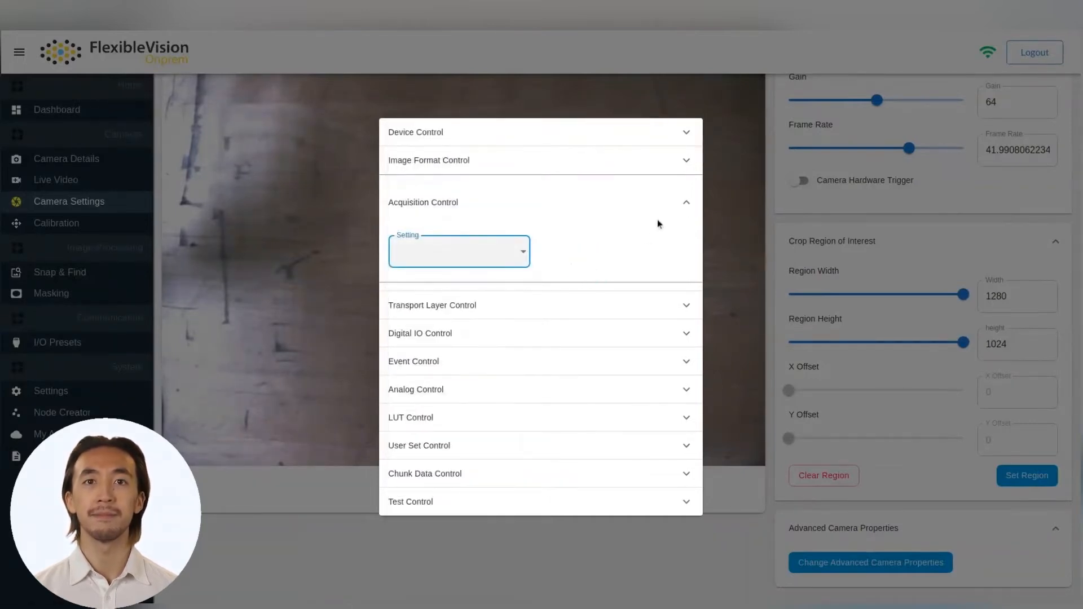
pyautogui.click(684, 203)
pyautogui.click(722, 217)
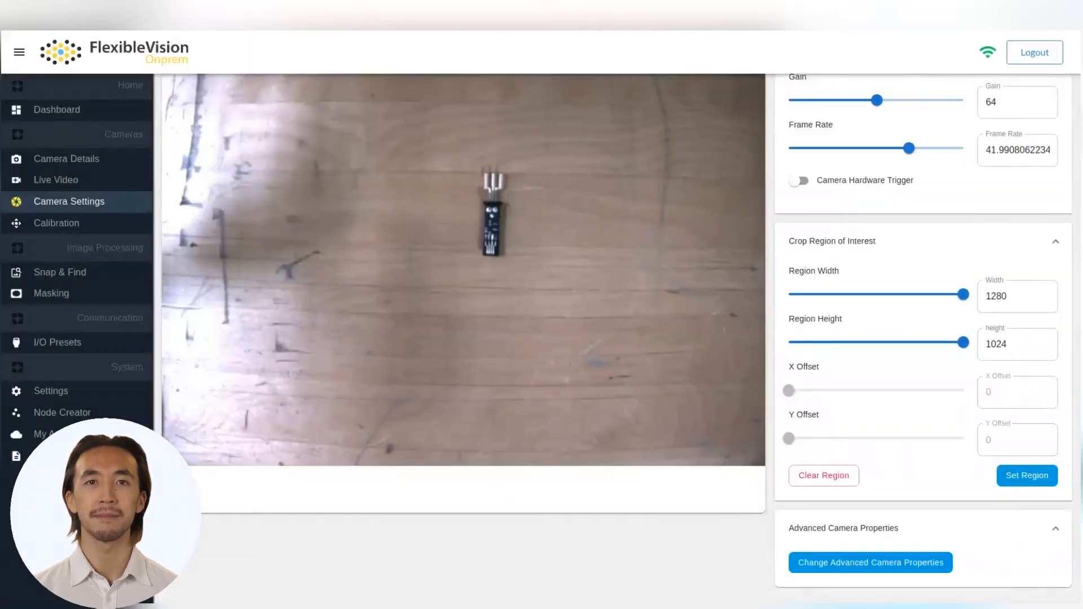
pyautogui.scroll(3, 720, 212)
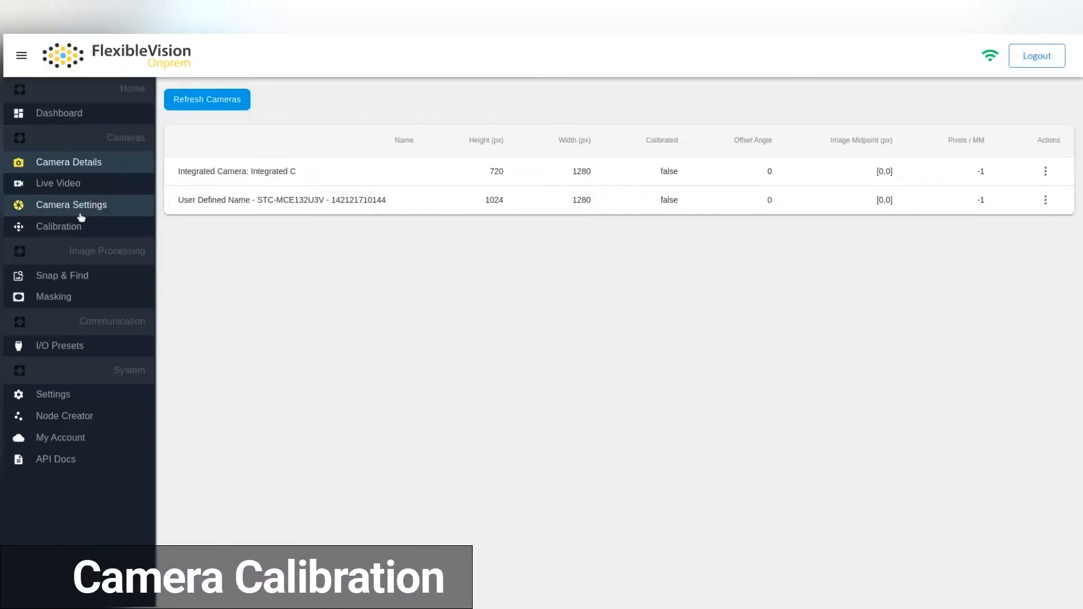
# Step: Open camera calibration and stream the User Defined Name STC-MCE132U3V camera
pyautogui.click(59, 227)
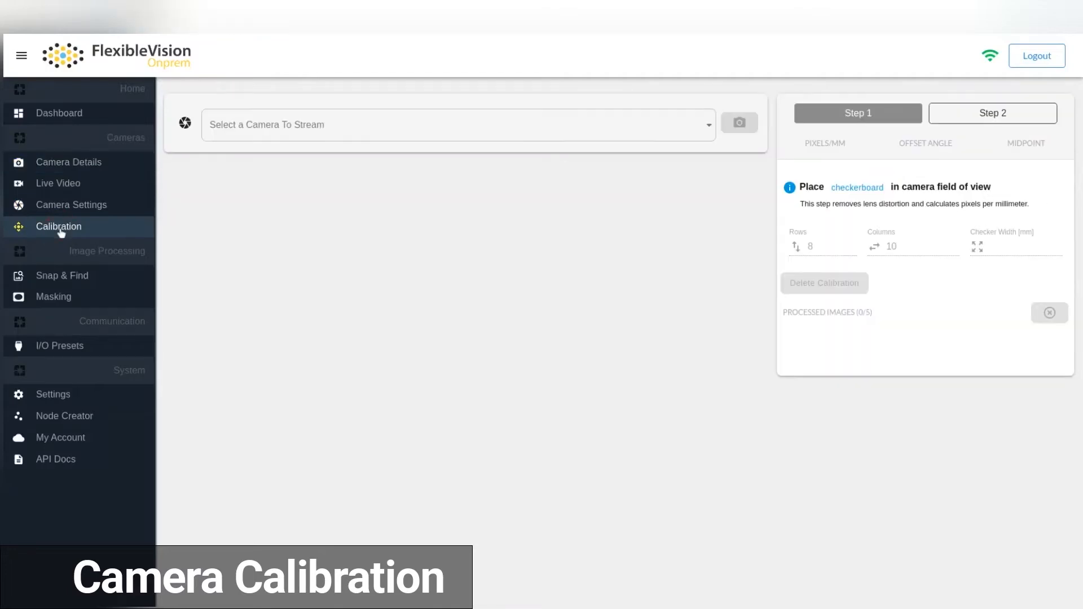
pyautogui.click(357, 139)
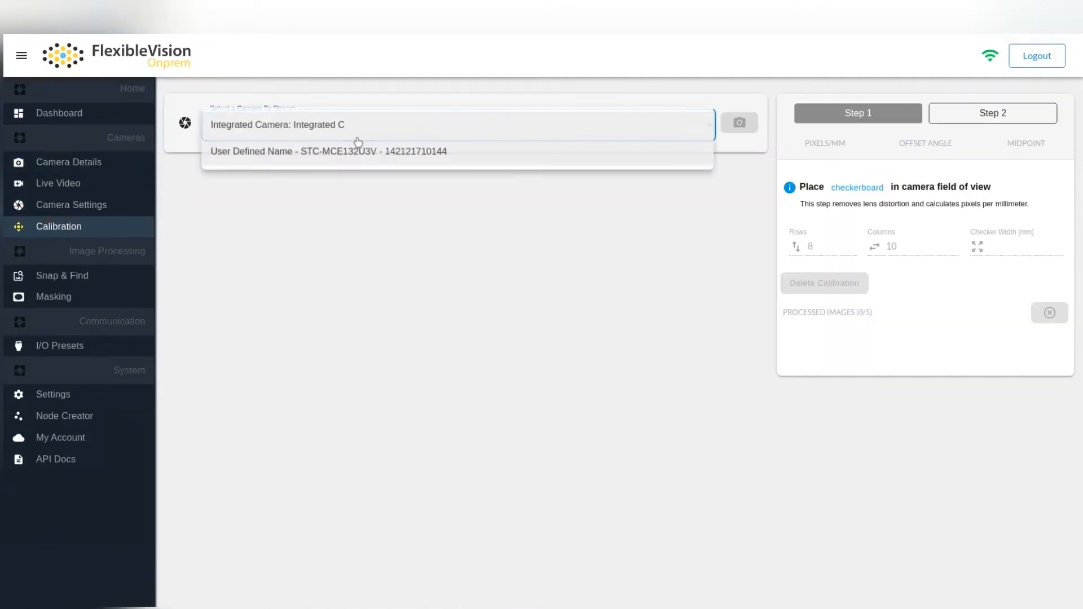
pyautogui.click(357, 163)
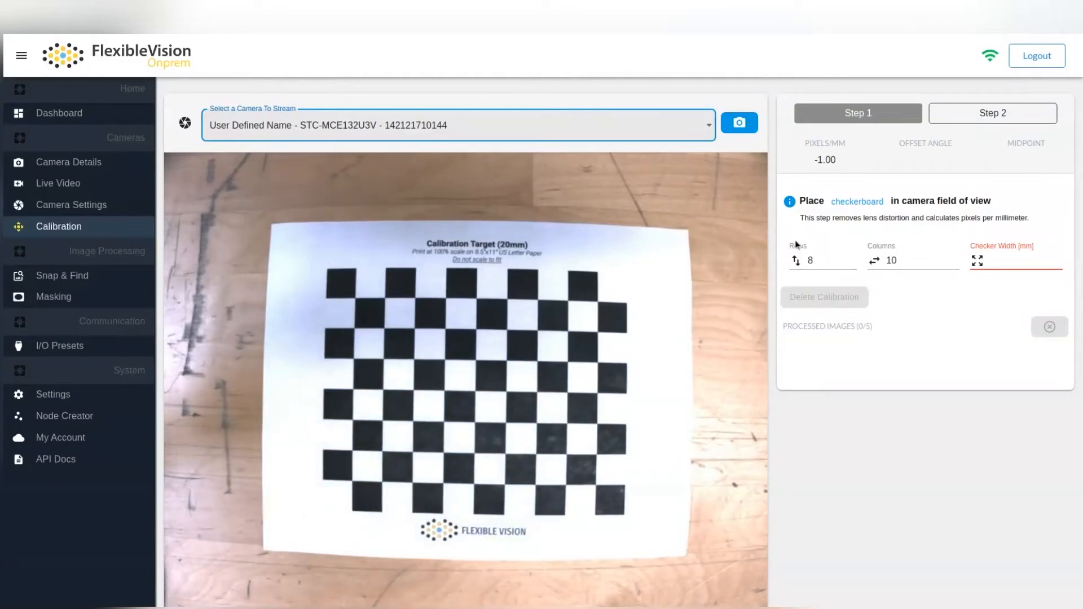
# Step: Set the calibration checkerboard's checker width to 20 mm
pyautogui.click(998, 262)
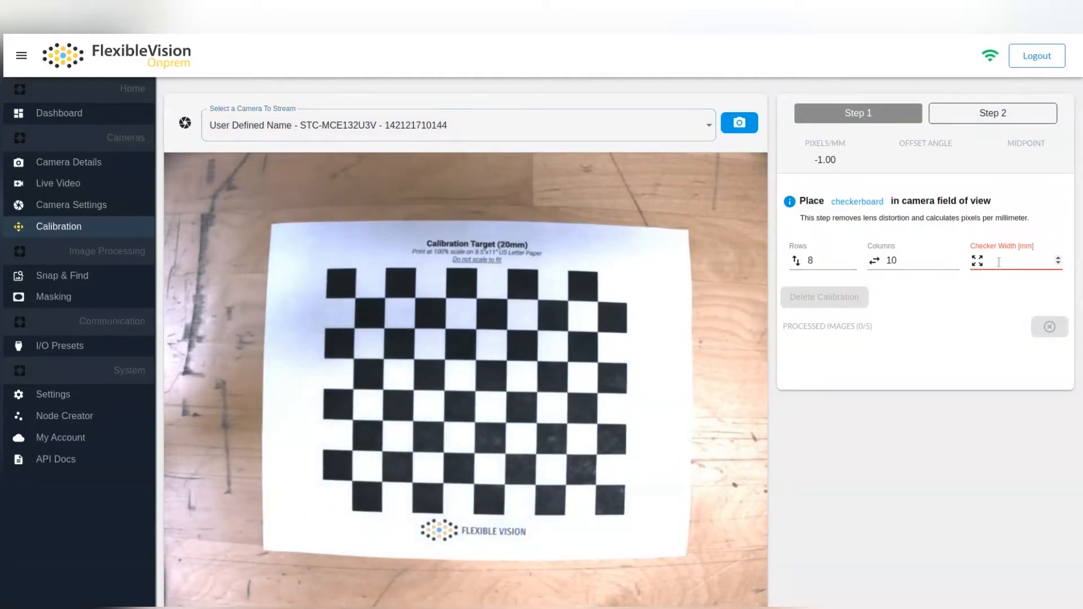
pyautogui.write('20')
pyautogui.click(984, 320)
# Step: Capture five calibration images of the checkerboard, placing it at a different position in the camera's field of view each time
pyautogui.click(742, 130)
pyautogui.click(742, 130)
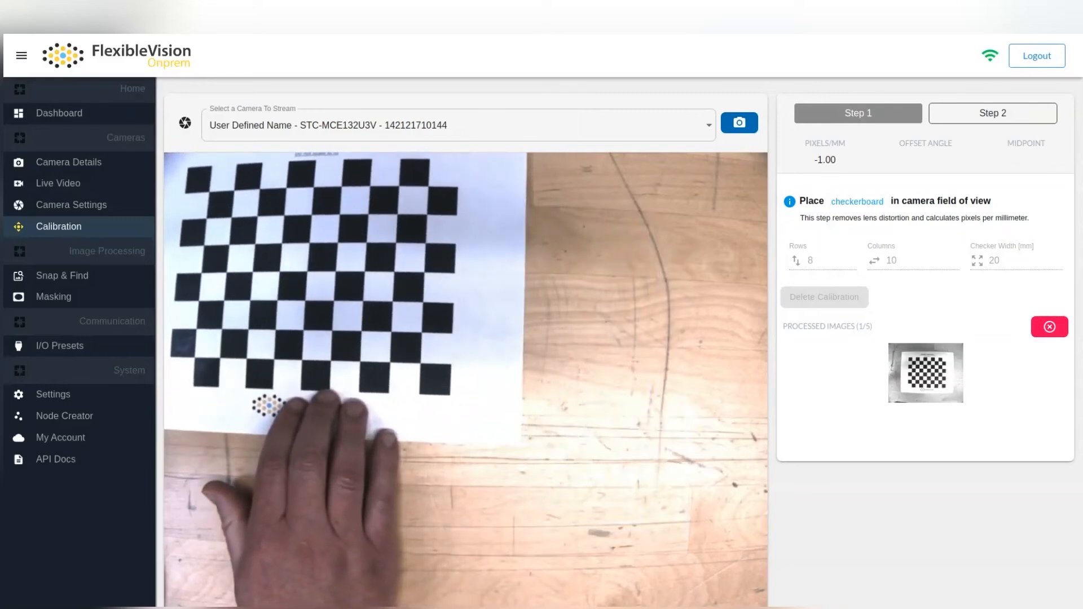
pyautogui.click(742, 129)
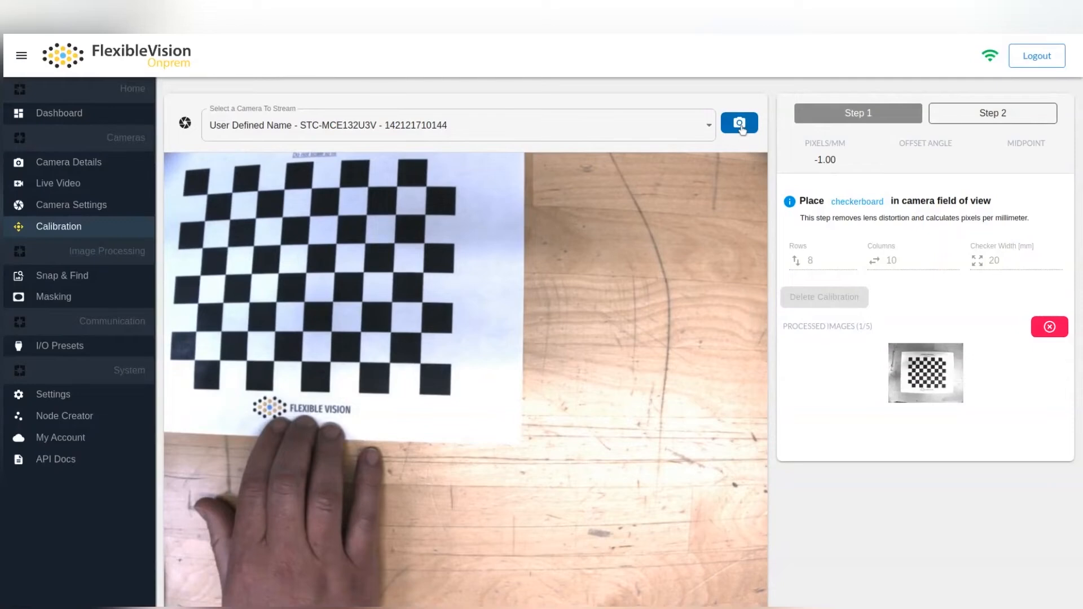
pyautogui.click(742, 129)
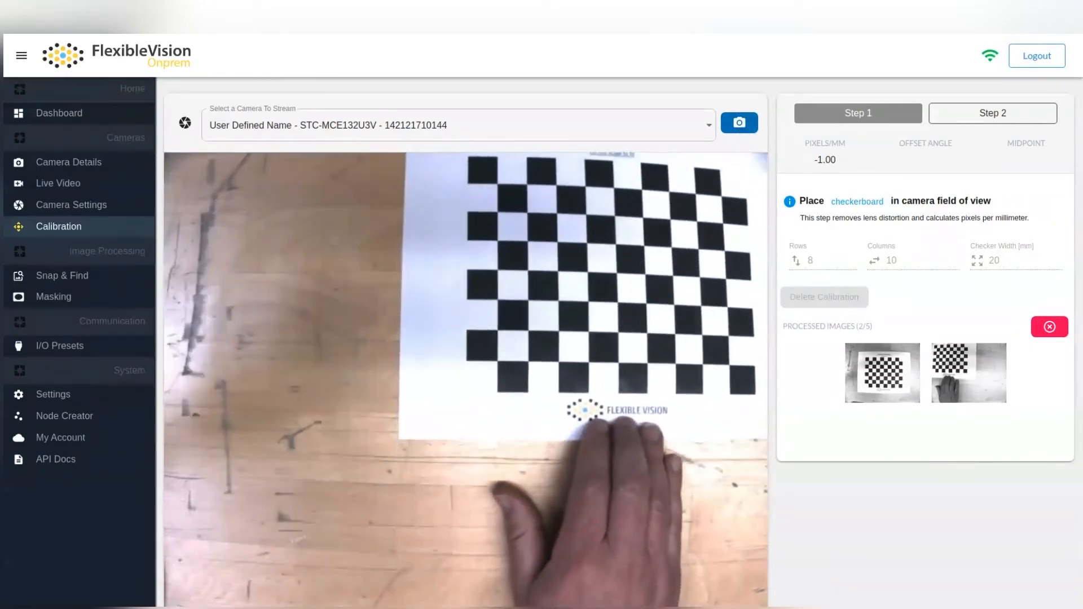
pyautogui.click(741, 130)
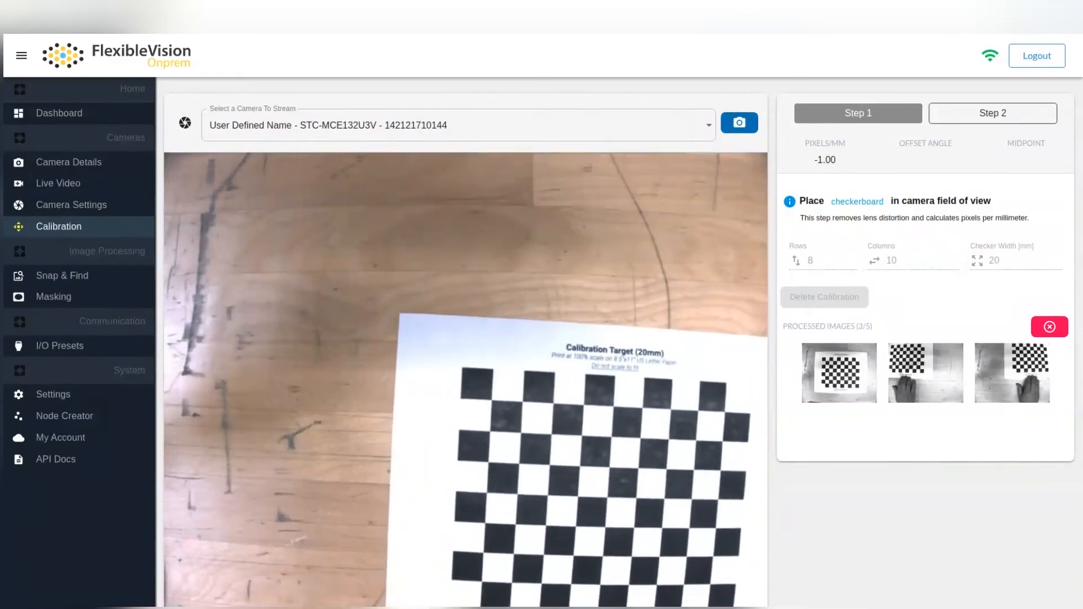
pyautogui.click(740, 127)
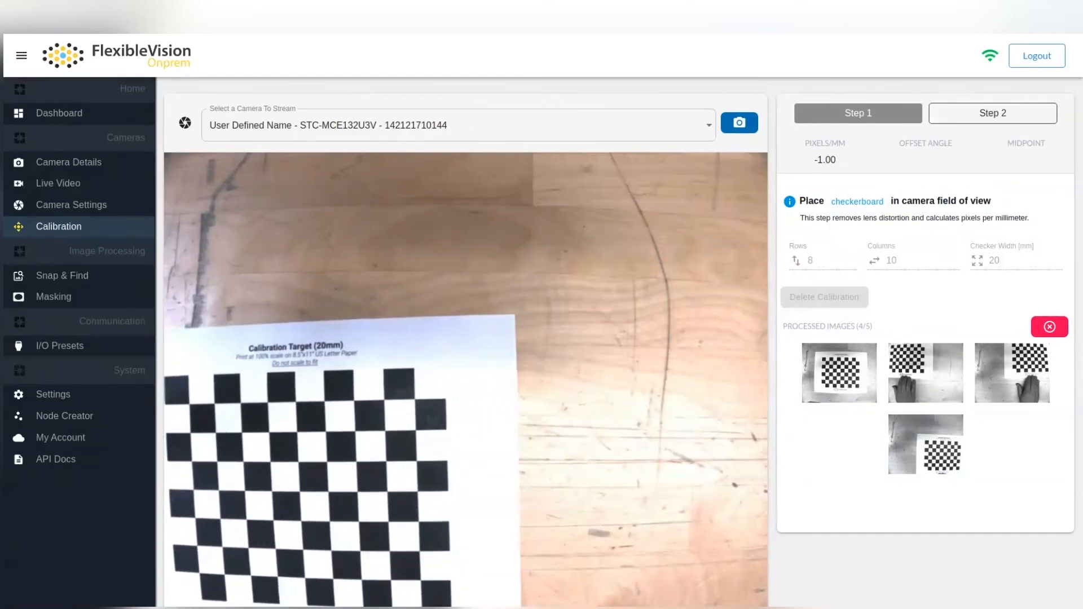
pyautogui.click(740, 125)
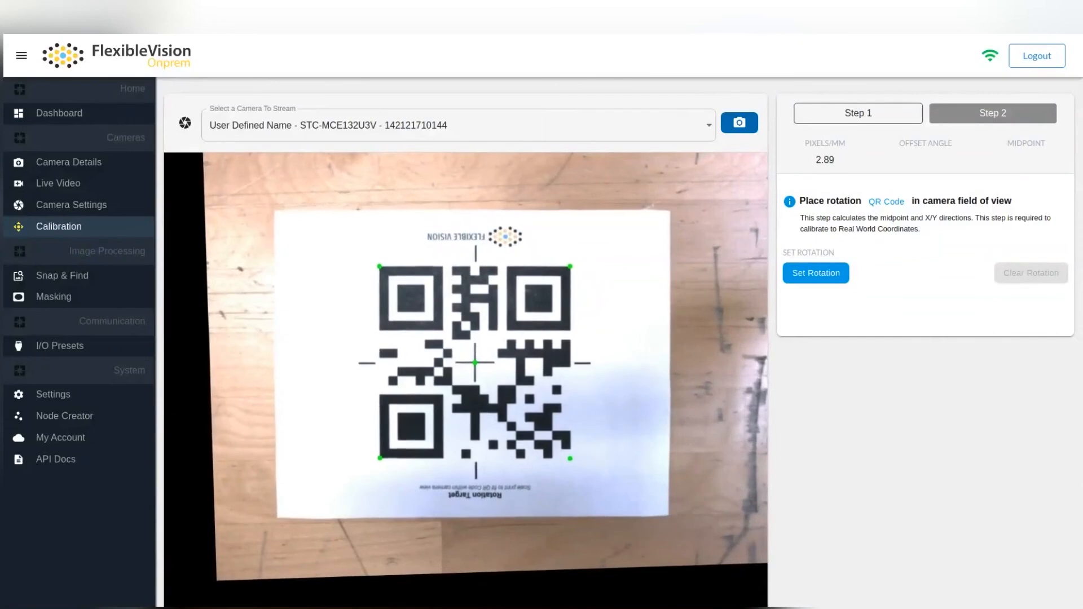
# Step: Capture the rotation QR code target to set the camera's offset angle and midpoint
pyautogui.click(740, 124)
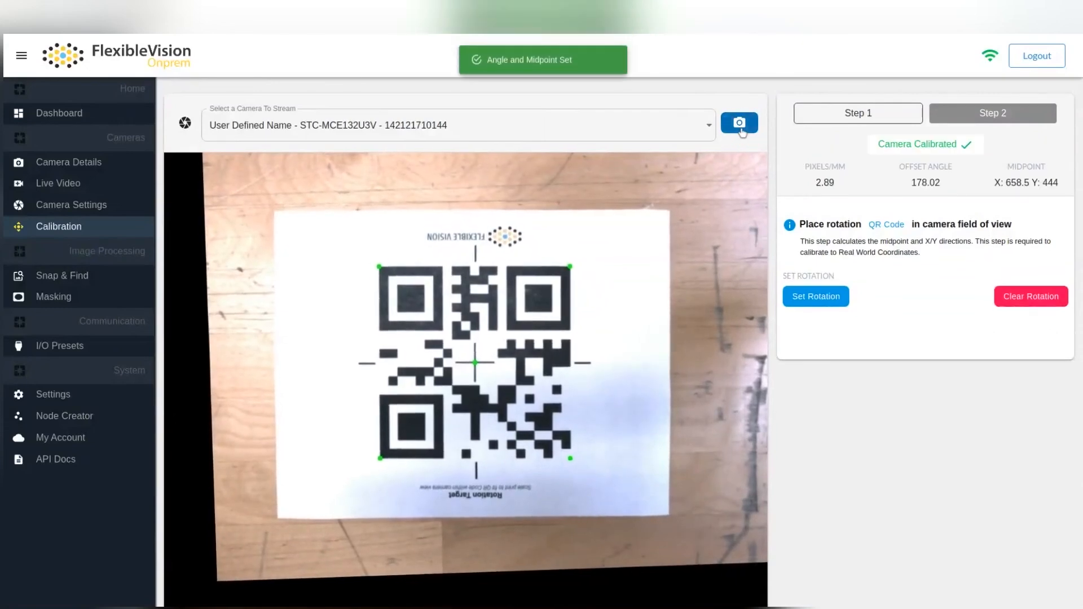